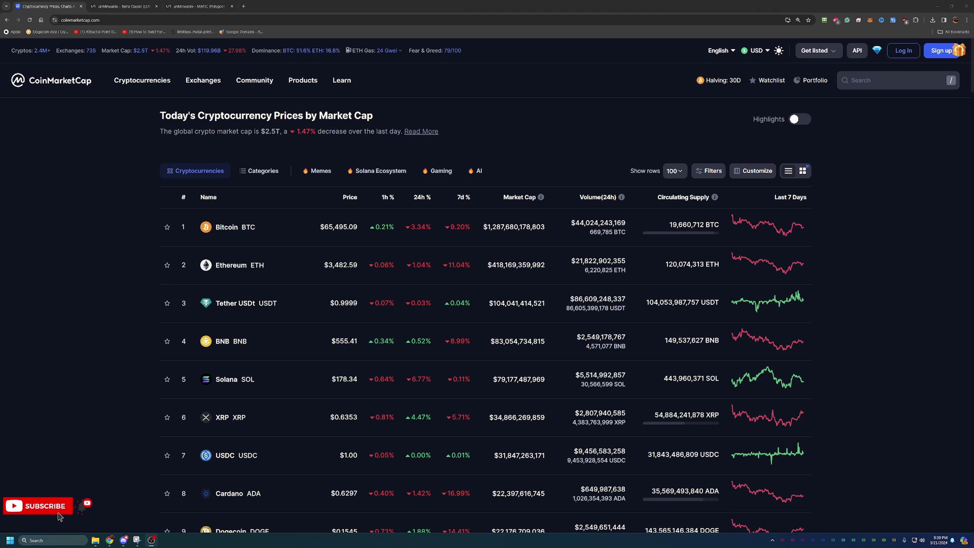
Search CoinMarketCap for 'terr' and open the Terra Classic (LUNC) coin page
{"action": "scroll", "coordinate": [557, 184], "scroll_direction": "down", "scroll_amount": 2}
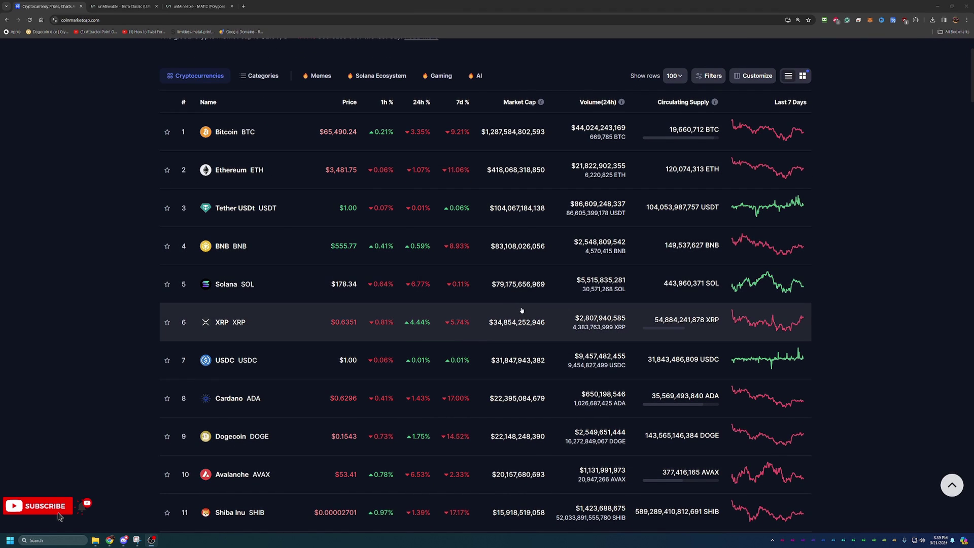
{"action": "scroll", "coordinate": [195, 270], "scroll_direction": "down", "scroll_amount": 1}
{"action": "scroll", "coordinate": [365, 264], "scroll_direction": "down", "scroll_amount": 1}
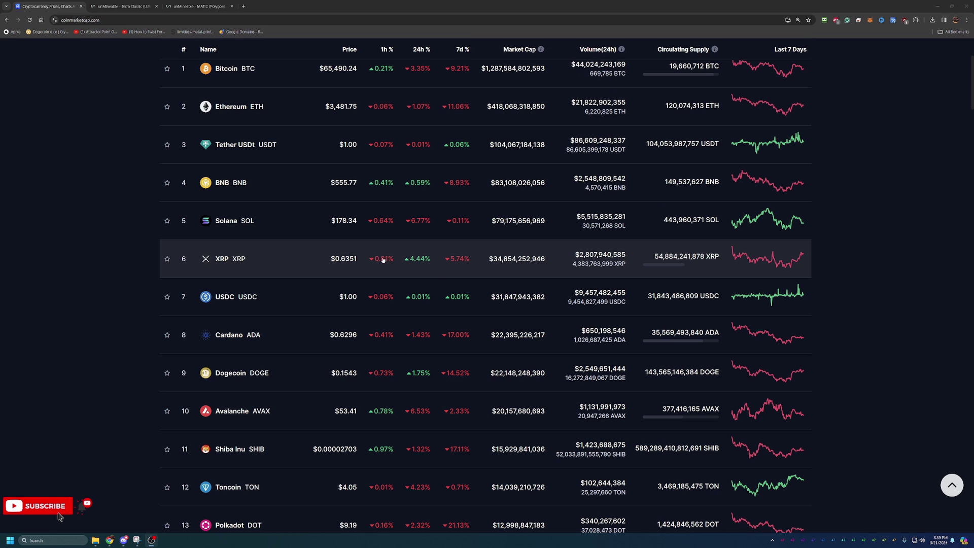
{"action": "scroll", "coordinate": [406, 283], "scroll_direction": "down", "scroll_amount": 2}
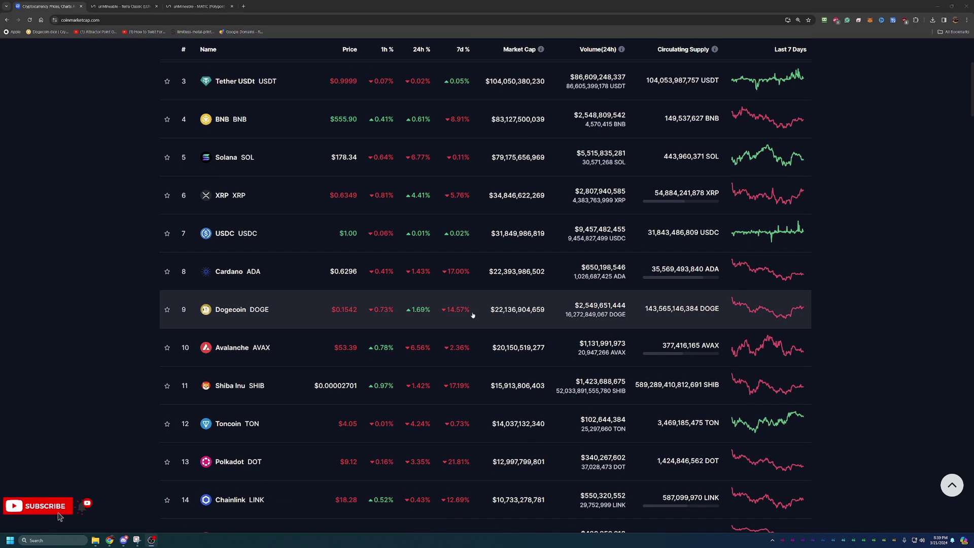
{"action": "scroll", "coordinate": [492, 321], "scroll_direction": "down", "scroll_amount": 5}
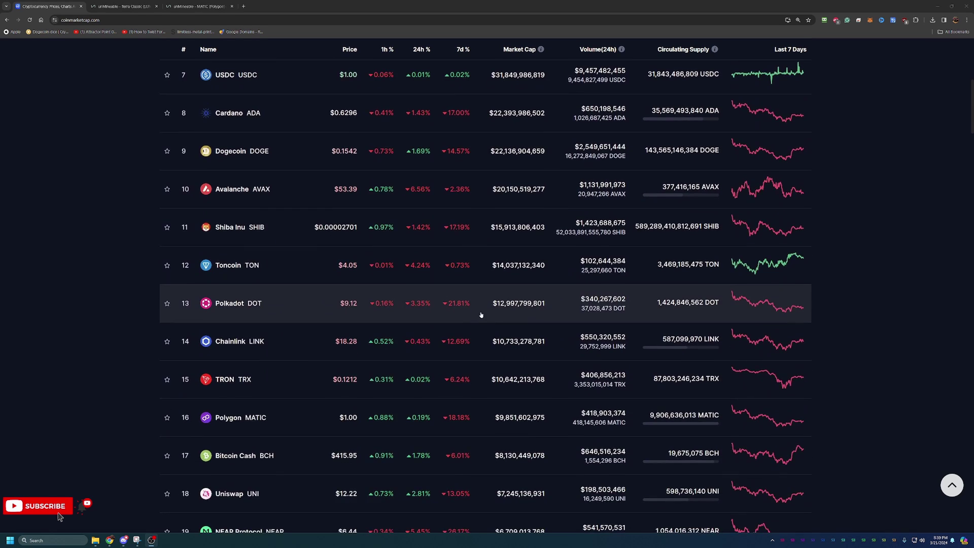
{"action": "scroll", "coordinate": [485, 313], "scroll_direction": "down", "scroll_amount": 2}
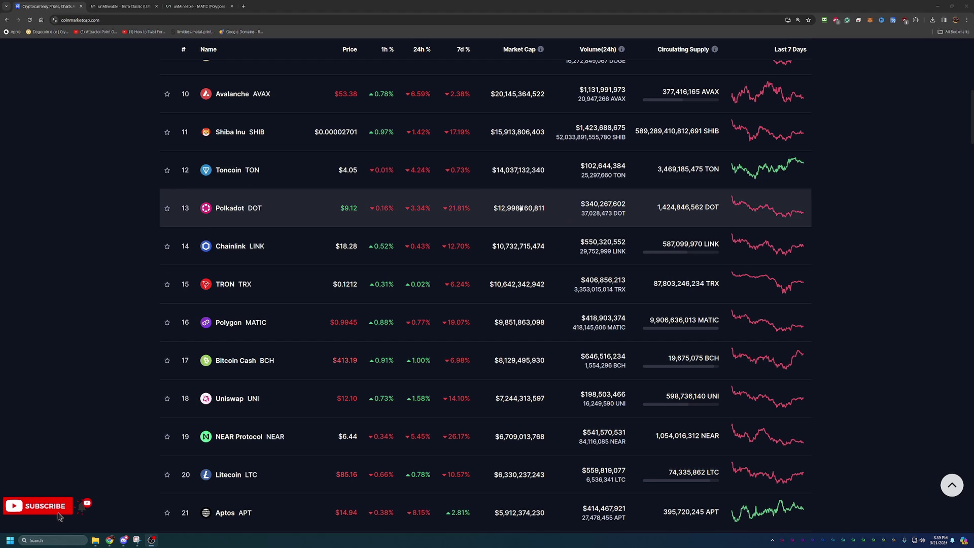
{"action": "scroll", "coordinate": [397, 203], "scroll_direction": "up", "scroll_amount": 9}
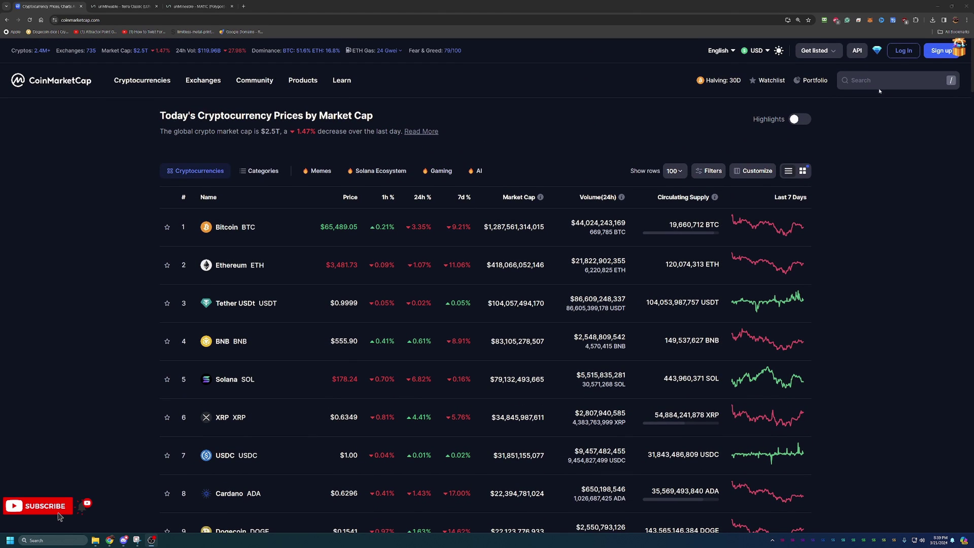
{"action": "left_click", "coordinate": [878, 86]}
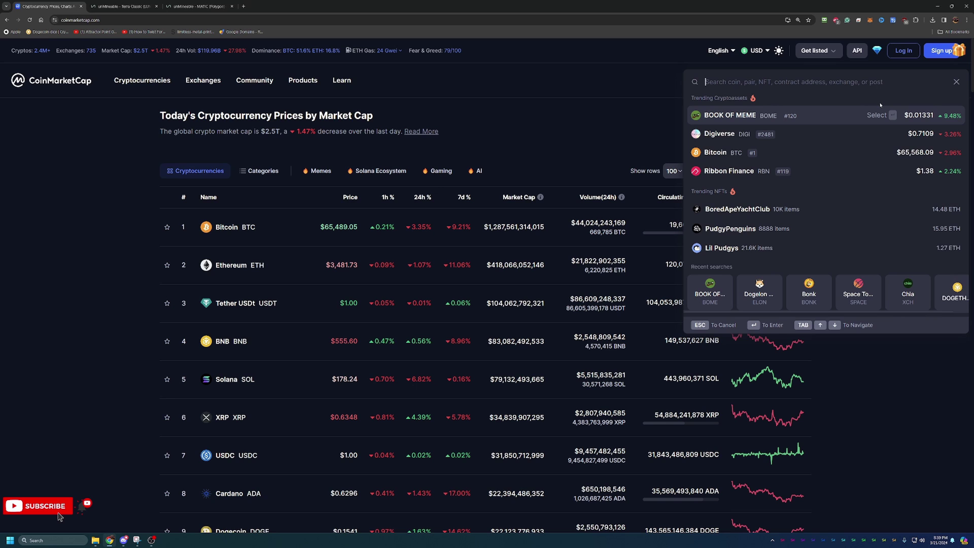
{"action": "type", "text": "te"}
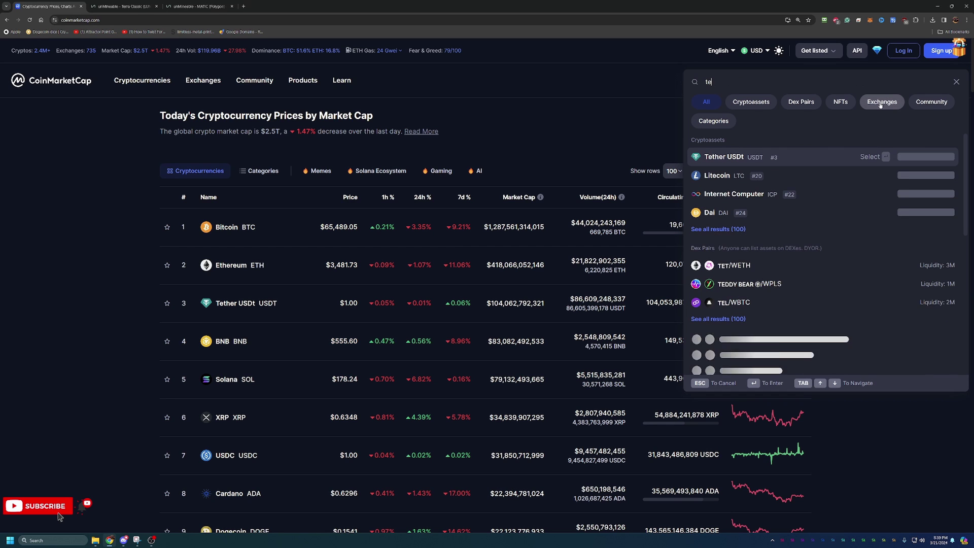
{"action": "type", "text": "rr"}
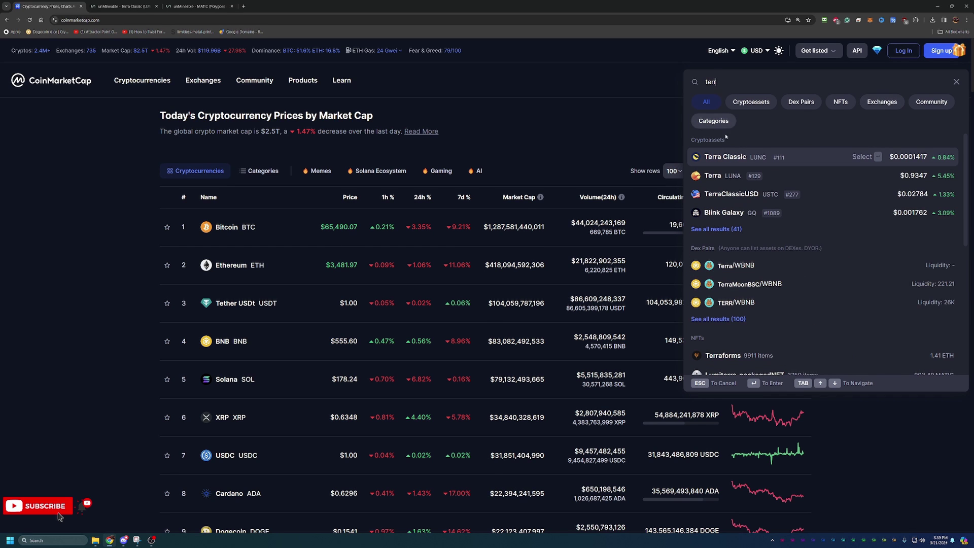
{"action": "left_click", "coordinate": [752, 154]}
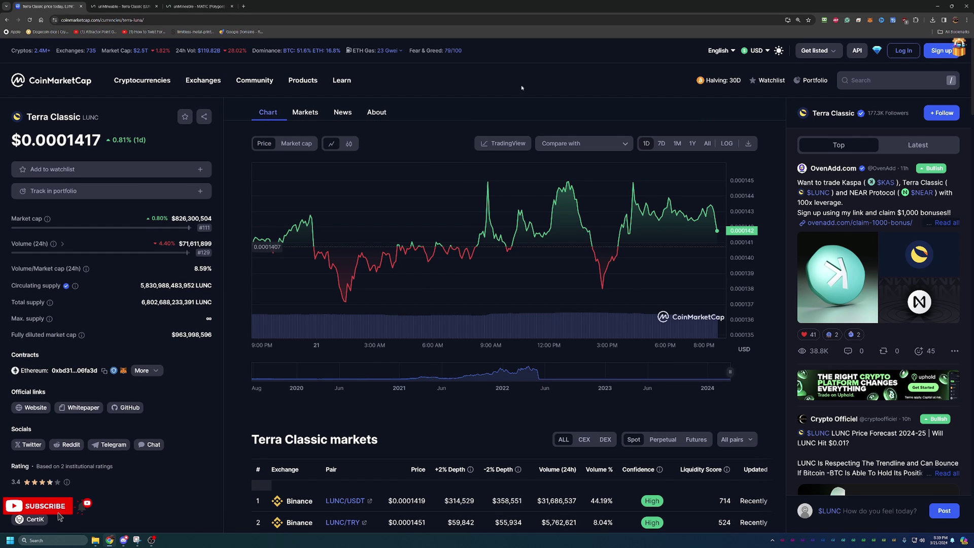
{"action": "left_click", "coordinate": [707, 144]}
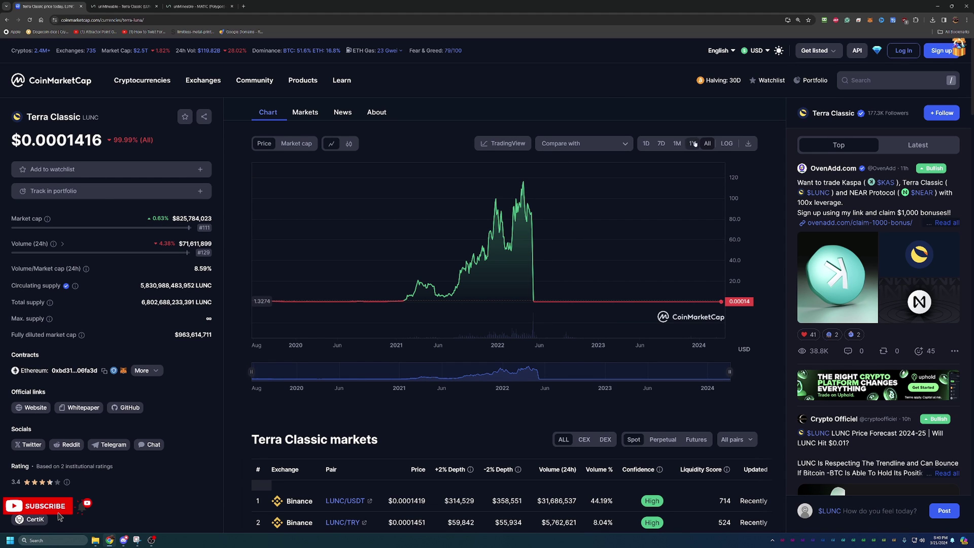
{"action": "left_click", "coordinate": [646, 143]}
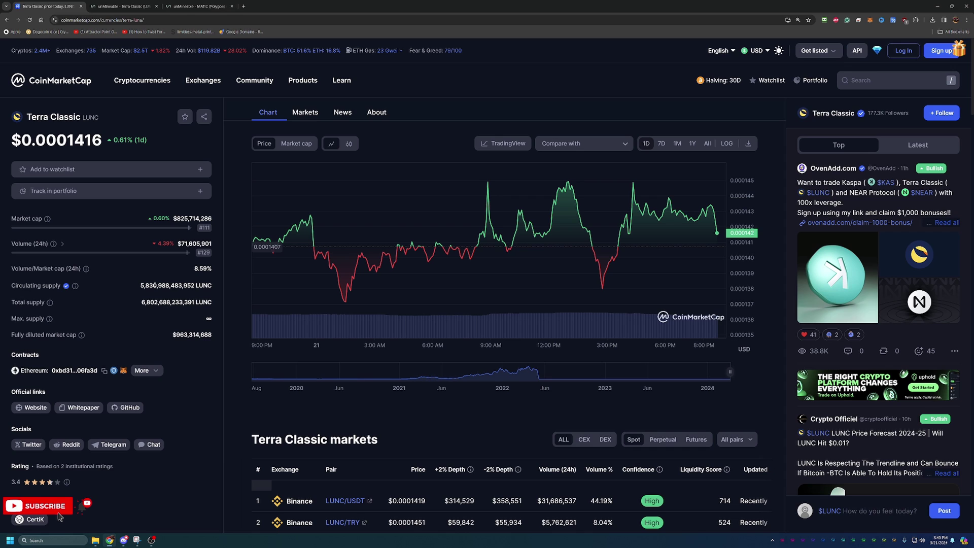
Switch to the unMineable LUNC tab and scroll to the Kawpow pool setup guides
{"action": "left_click", "coordinate": [95, 5]}
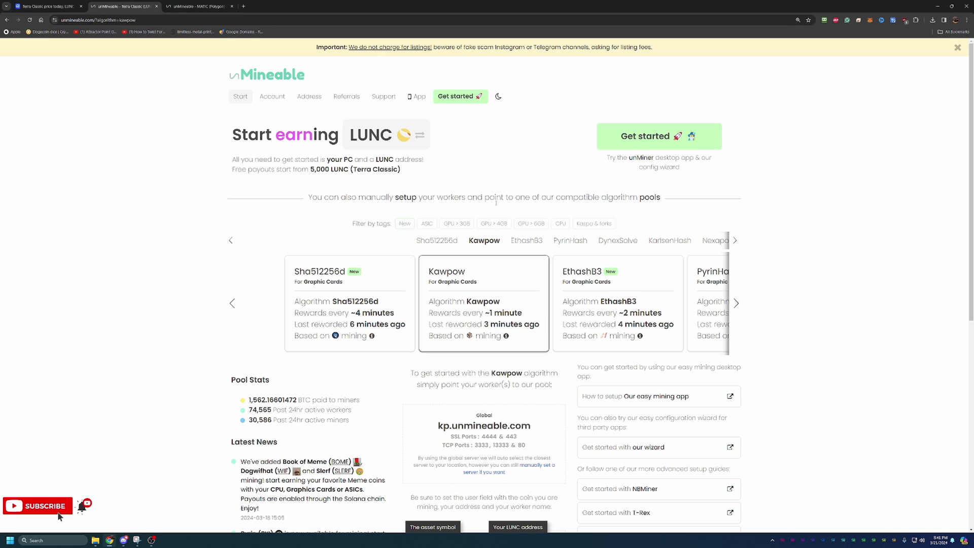
{"action": "scroll", "coordinate": [433, 199], "scroll_direction": "down", "scroll_amount": 1}
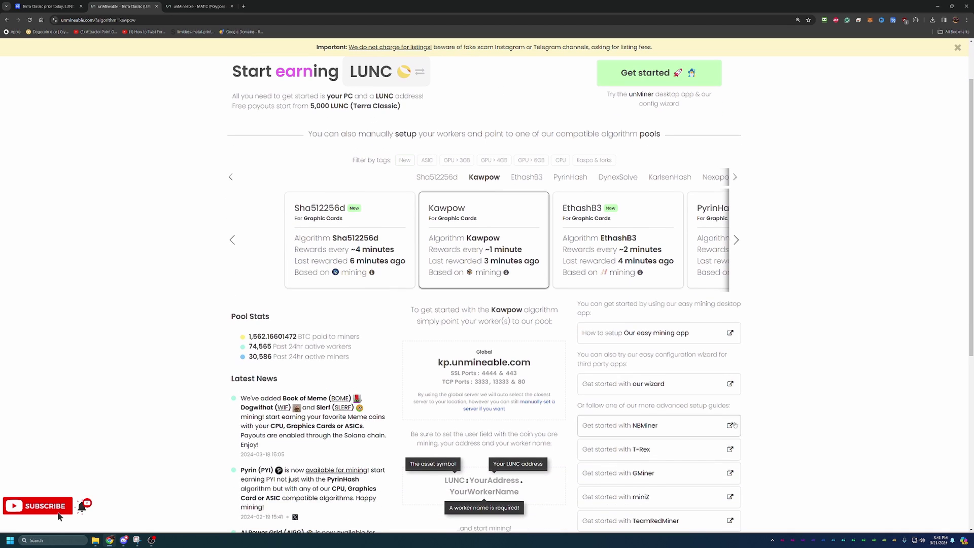
Launch the unMineable wizard and choose Basic mode, Graphics Card (GPU) and the Kawpow algorithm
{"action": "left_click", "coordinate": [690, 388]}
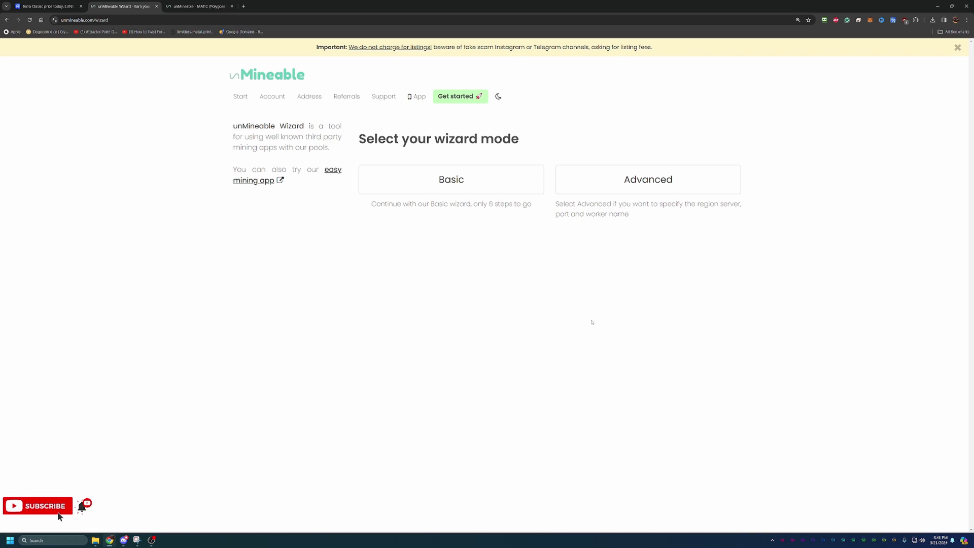
{"action": "left_click", "coordinate": [493, 190]}
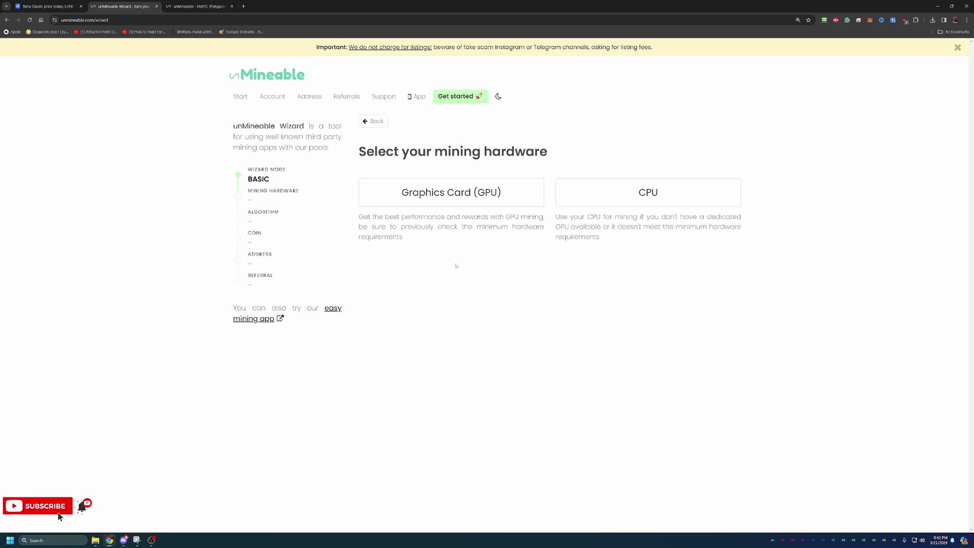
{"action": "left_click", "coordinate": [445, 195]}
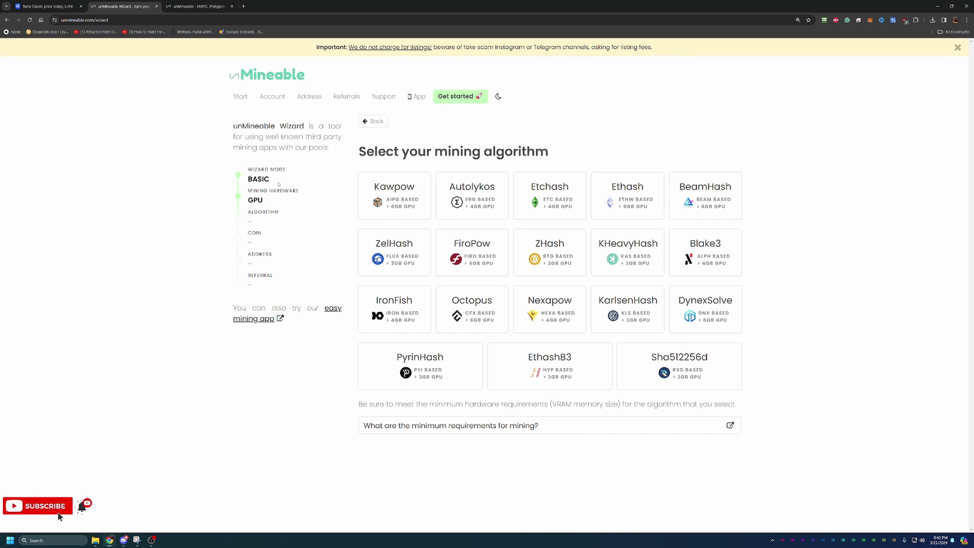
{"action": "left_click", "coordinate": [373, 193]}
Pick Terra Classic LUNC as the coin, paste the wallet address and continue
{"action": "left_click", "coordinate": [423, 147]}
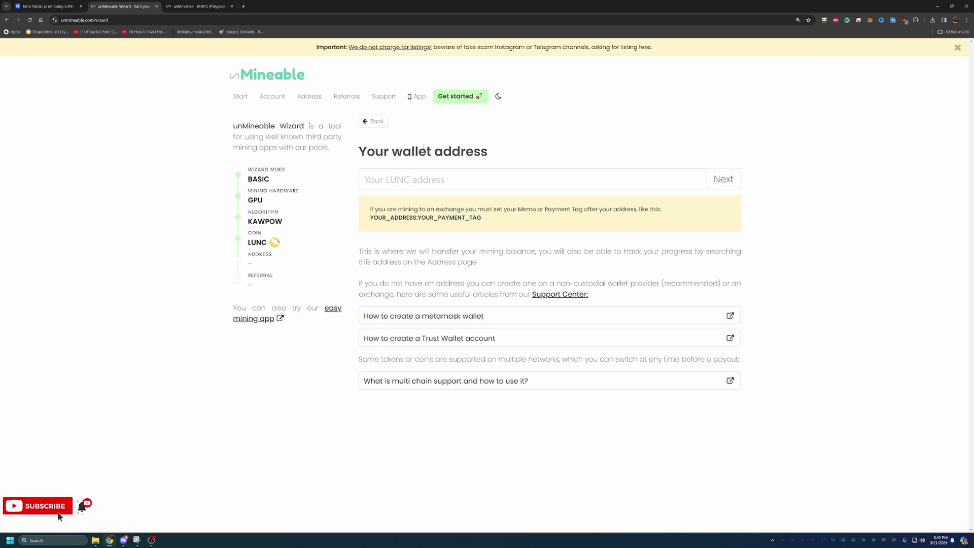
{"action": "left_click", "coordinate": [442, 179]}
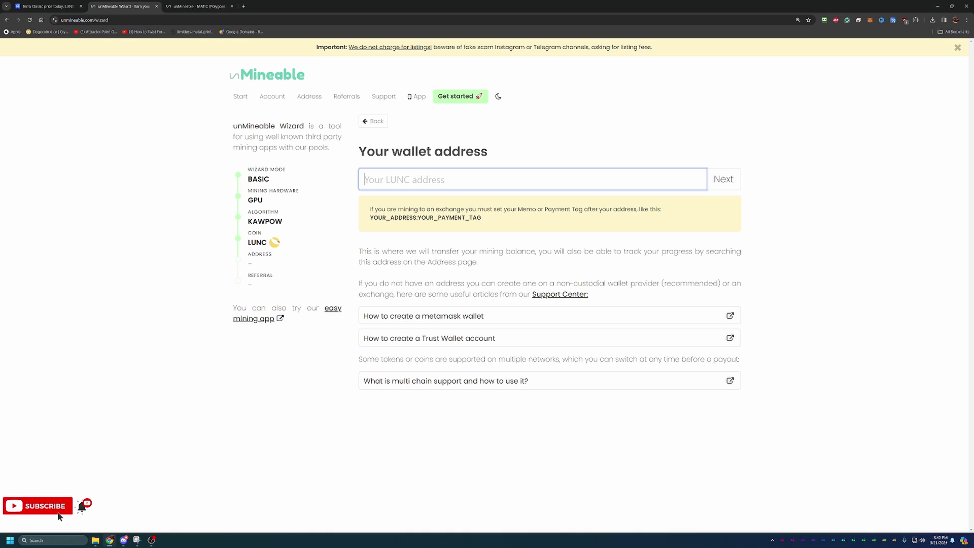
{"action": "key", "text": "alt+Tab"}
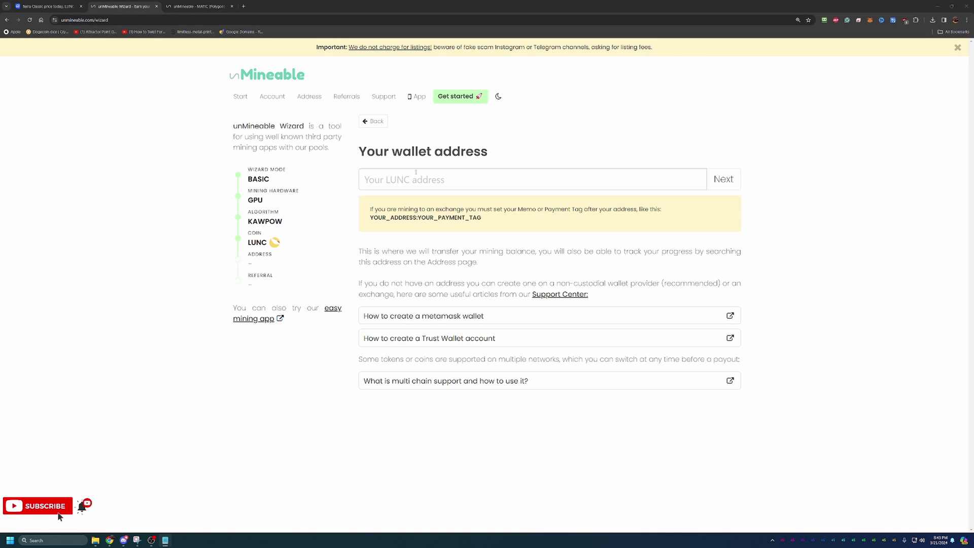
{"action": "left_click", "coordinate": [631, 181]}
{"action": "type", "text": "terra1z3ghanz8uth6rvyugskn687l2fgrpuw6dg28j9"}
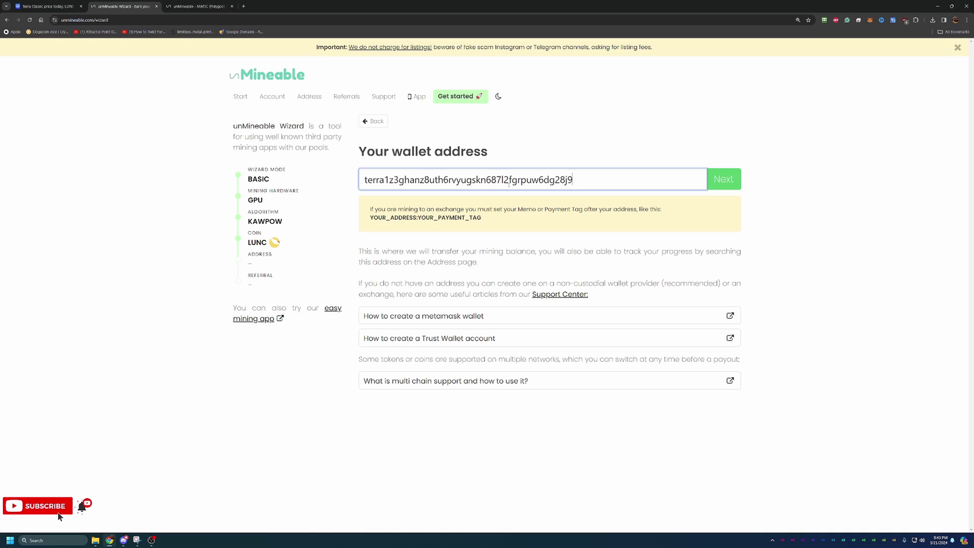
{"action": "left_click", "coordinate": [731, 177]}
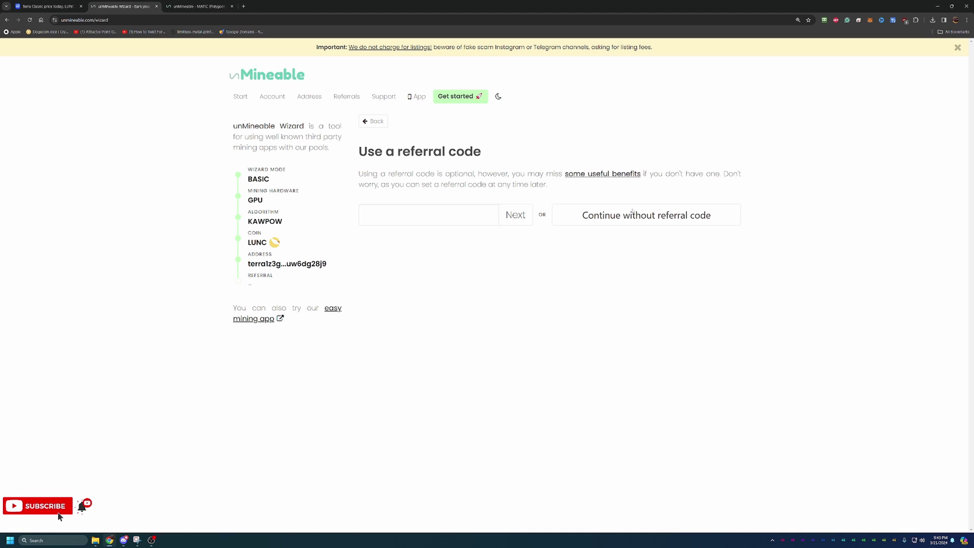
{"action": "left_click", "coordinate": [437, 215]}
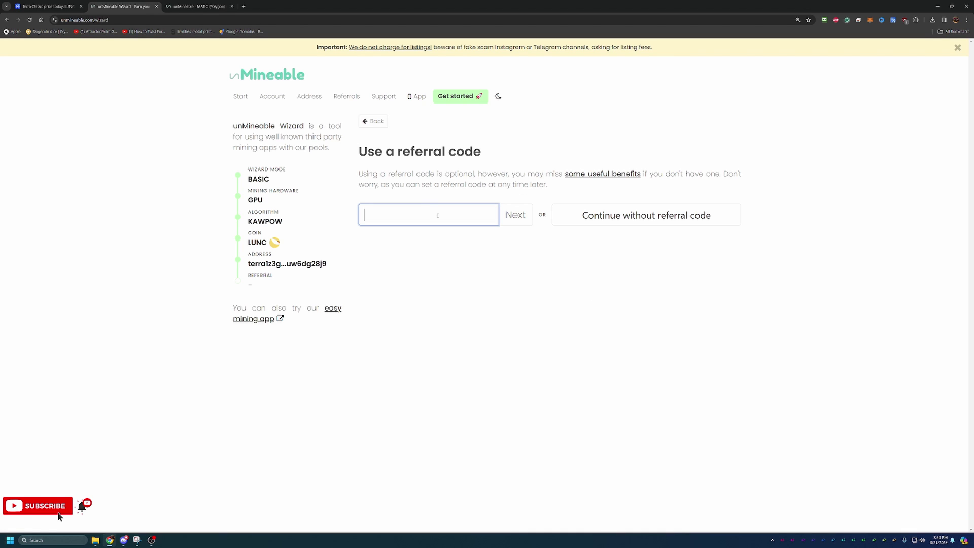
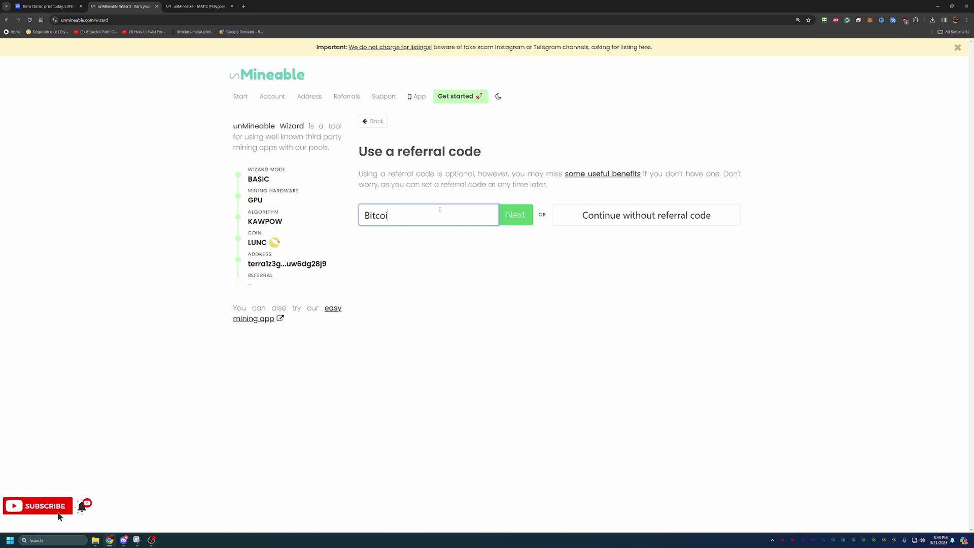
Finish the wizard and scroll through the generated LUNC Kawpow GPU miner commands
{"action": "left_click", "coordinate": [512, 211]}
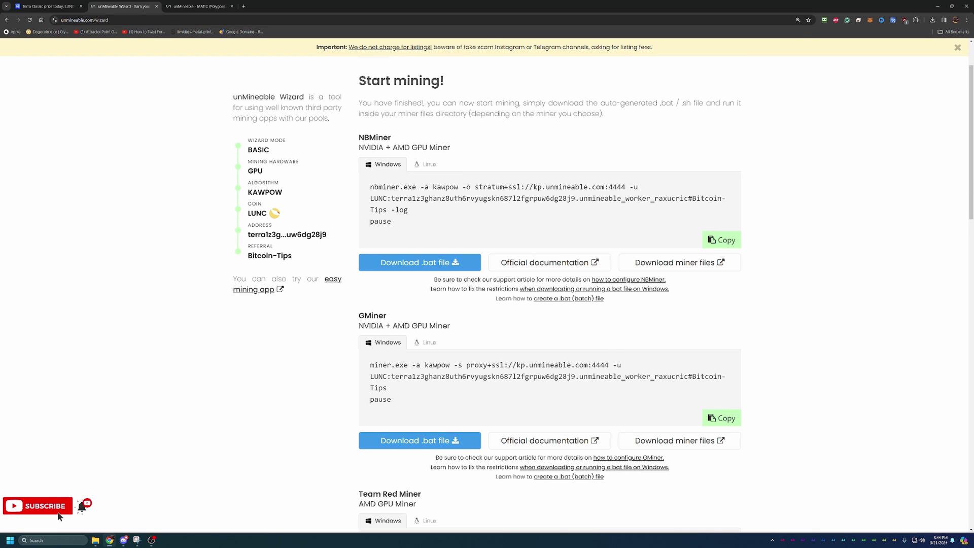
{"action": "scroll", "coordinate": [457, 201], "scroll_direction": "down", "scroll_amount": 9}
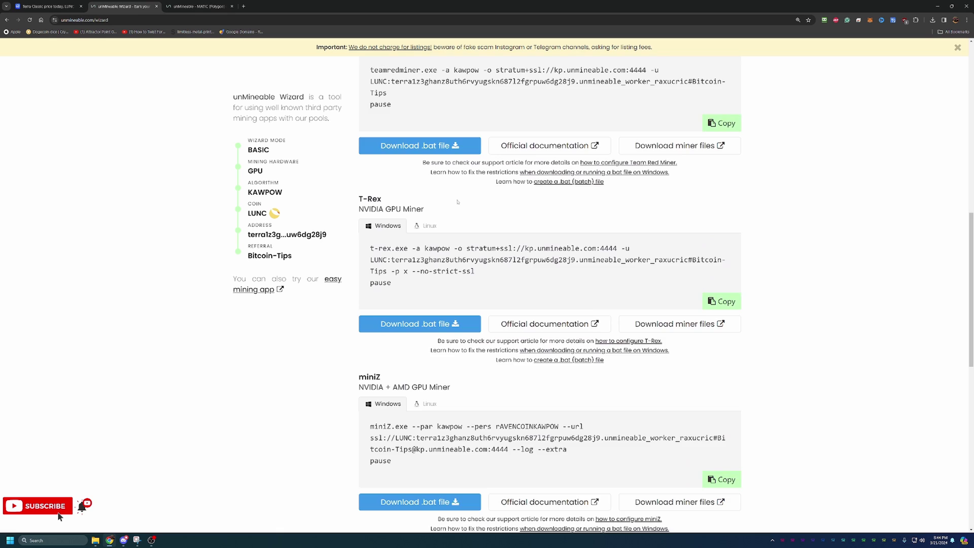
{"action": "scroll", "coordinate": [457, 201], "scroll_direction": "down", "scroll_amount": 5}
{"action": "scroll", "coordinate": [461, 202], "scroll_direction": "up", "scroll_amount": 9}
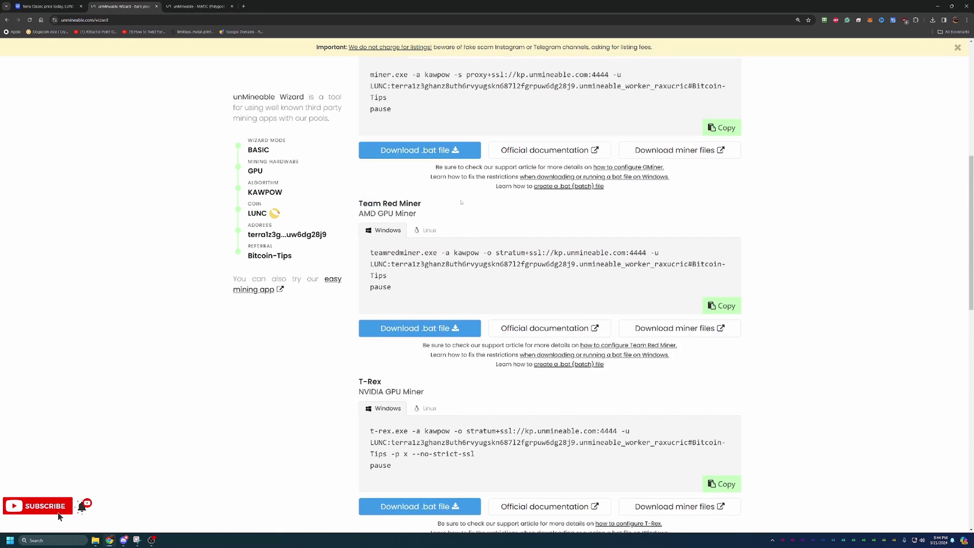
{"action": "scroll", "coordinate": [461, 202], "scroll_direction": "up", "scroll_amount": 5}
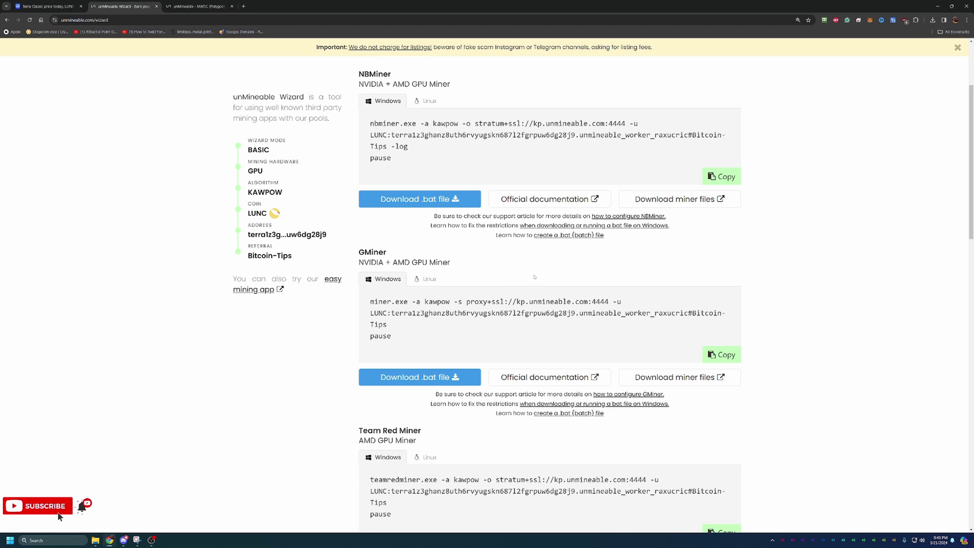
{"action": "scroll", "coordinate": [549, 192], "scroll_direction": "down", "scroll_amount": 3}
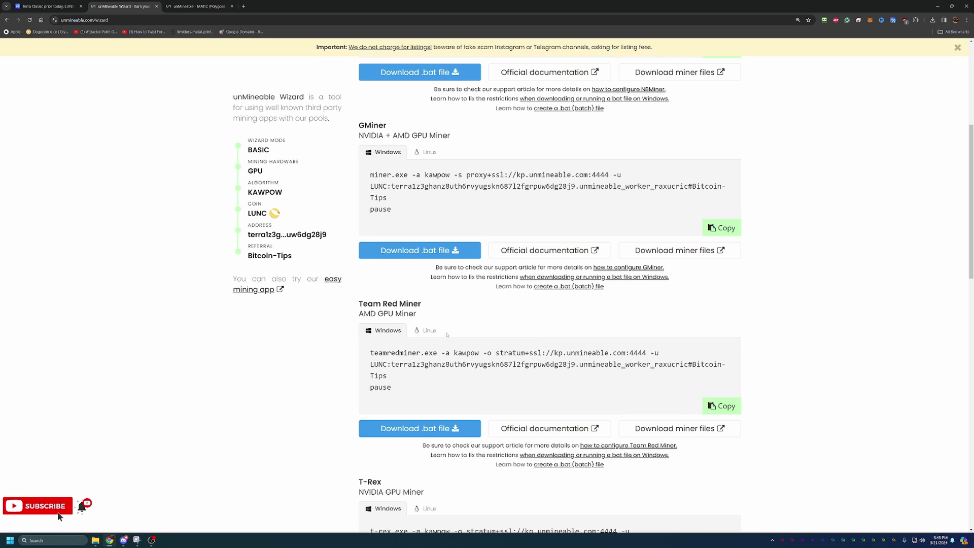
{"action": "scroll", "coordinate": [447, 334], "scroll_direction": "down", "scroll_amount": 1}
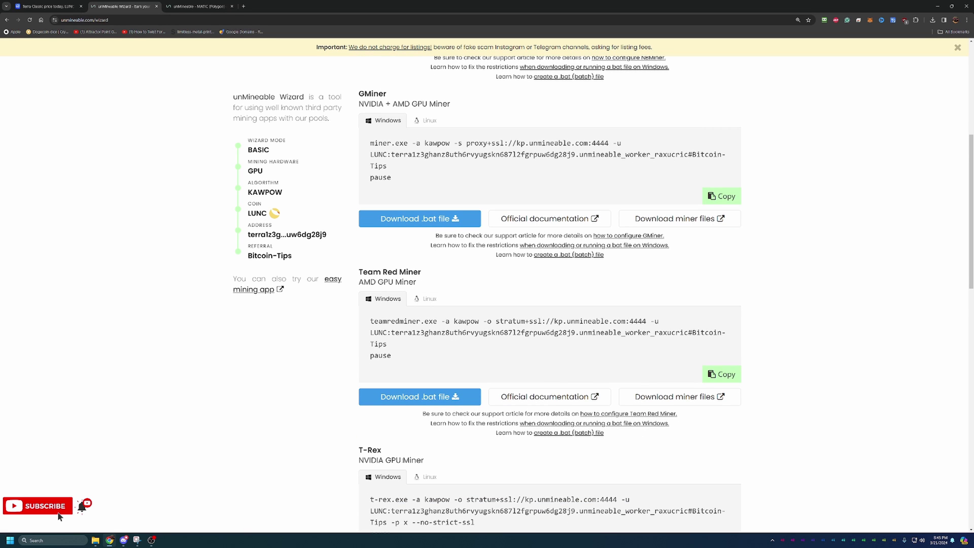
{"action": "scroll", "coordinate": [378, 426], "scroll_direction": "down", "scroll_amount": 2}
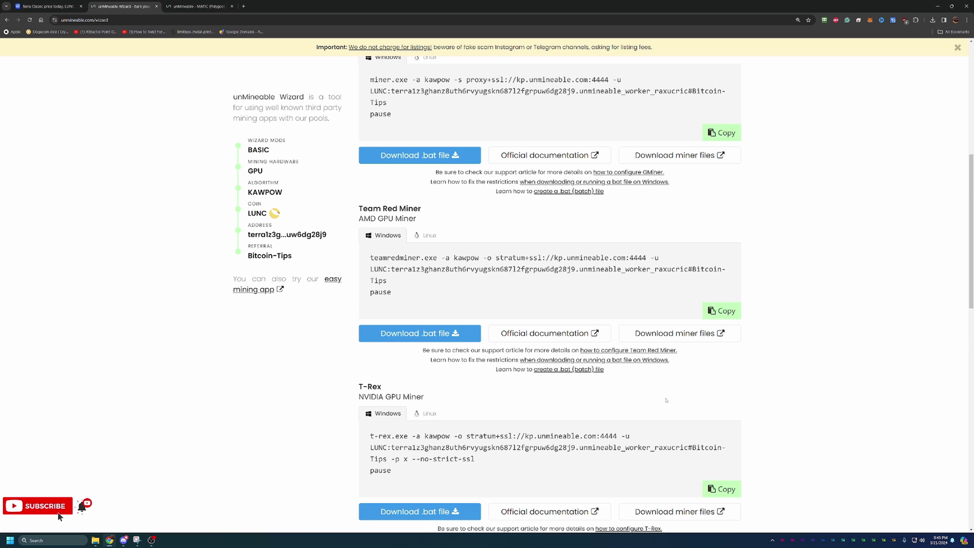
{"action": "scroll", "coordinate": [666, 400], "scroll_direction": "down", "scroll_amount": 3}
{"action": "scroll", "coordinate": [642, 394], "scroll_direction": "up", "scroll_amount": 8}
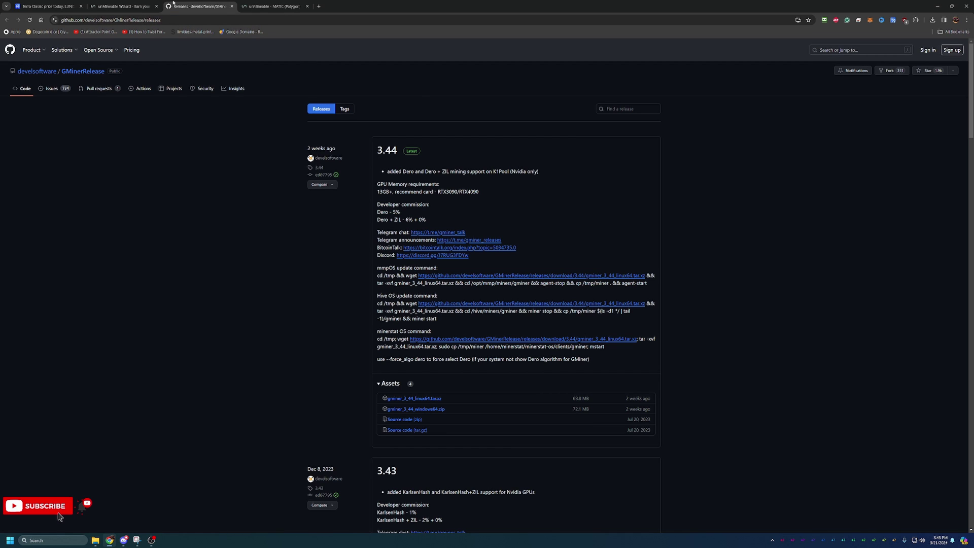
Return to the unMineable Wizard tab showing the GMiner proxy+ssl://kp.unmineable.com:4444 command
{"action": "left_click", "coordinate": [125, 6]}
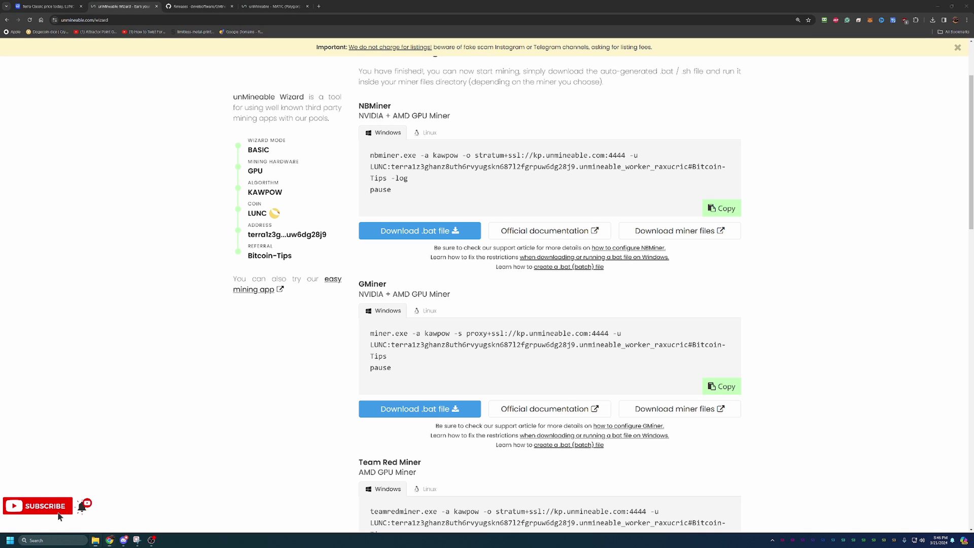
Run the LUNC Kawpow GMiner .bat file from the gminer_3_43_windows64 folder
{"action": "key", "text": "super+shift+Left"}
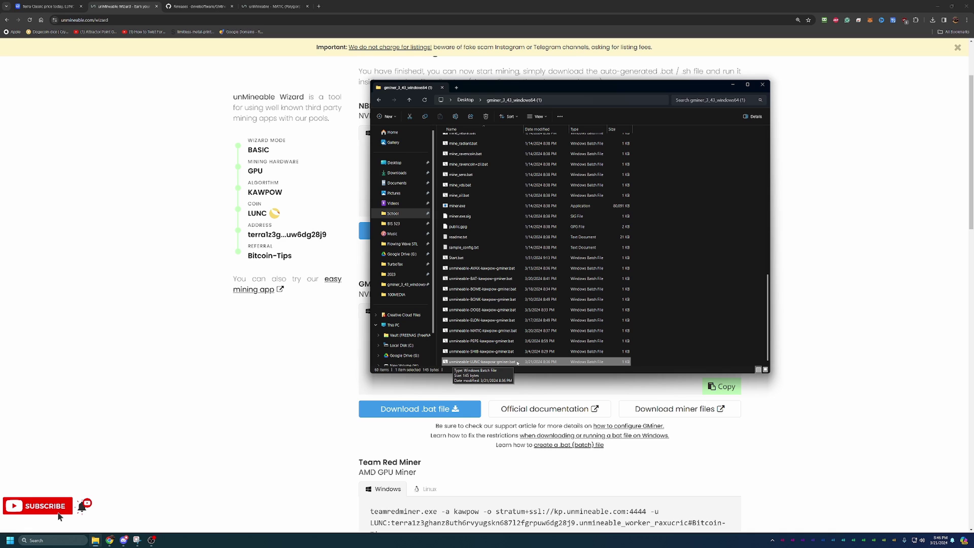
{"action": "double_click", "coordinate": [517, 362]}
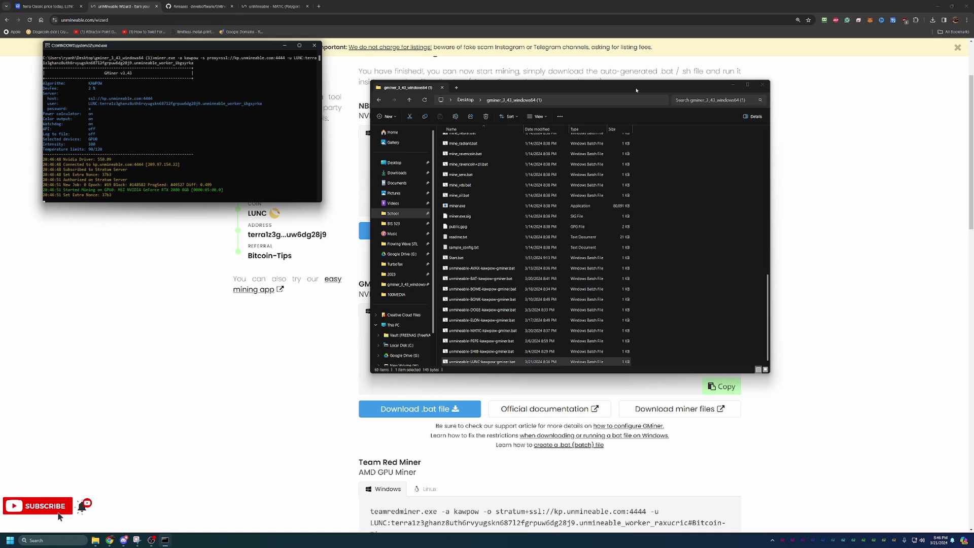
Close the File Explorer window, leaving GMiner mining in Command Prompt
{"action": "key", "text": "alt+F4"}
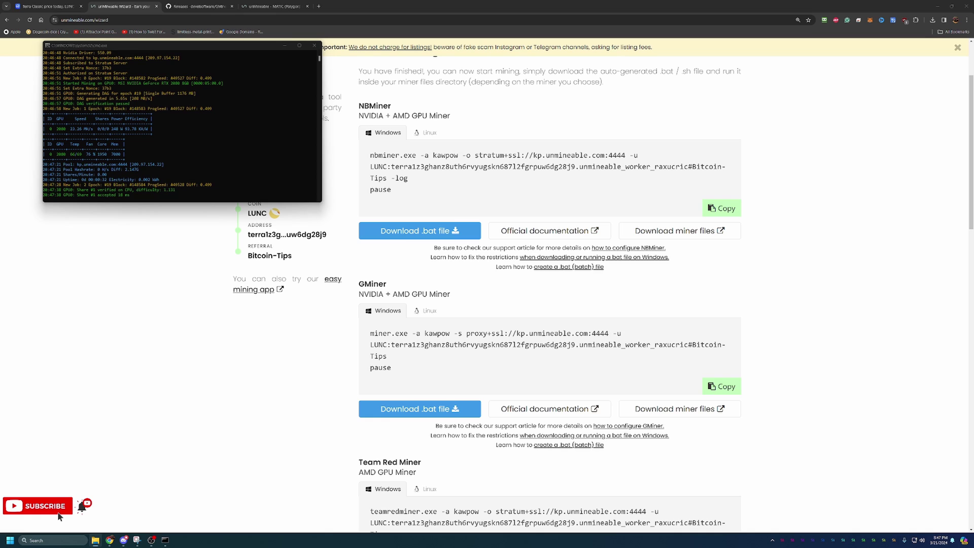
Look up the pasted wallet address on unMineable's Address stats page, then close the GMiner console
{"action": "left_click", "coordinate": [690, 215]}
{"action": "scroll", "coordinate": [690, 215], "scroll_direction": "up", "scroll_amount": 2}
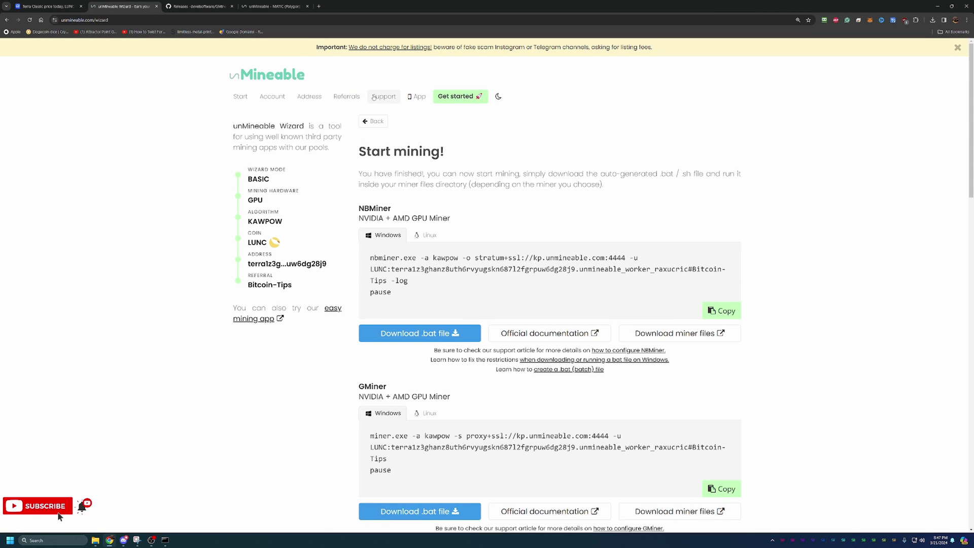
{"action": "left_click", "coordinate": [311, 96]}
{"action": "left_click", "coordinate": [311, 176]}
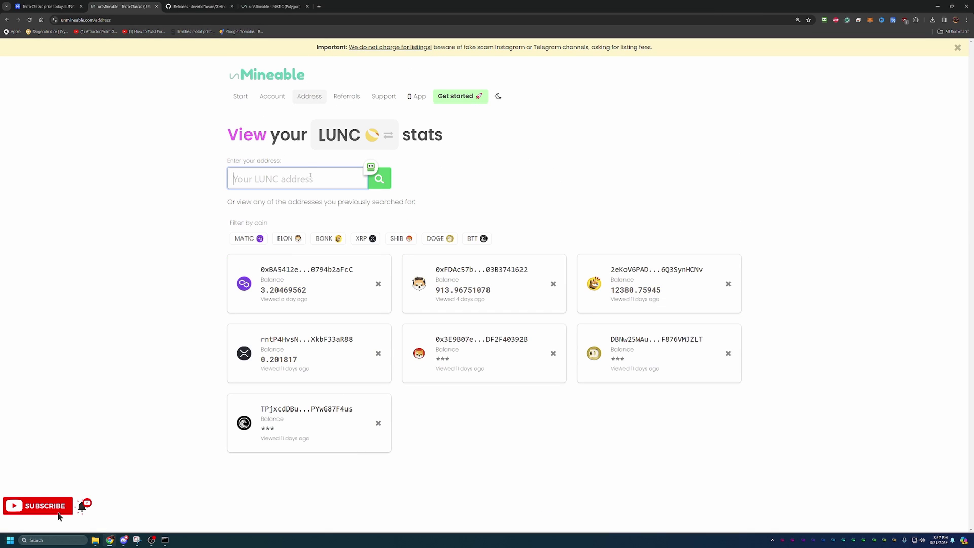
{"action": "key", "text": "ctrl+v"}
{"action": "left_click", "coordinate": [390, 179]}
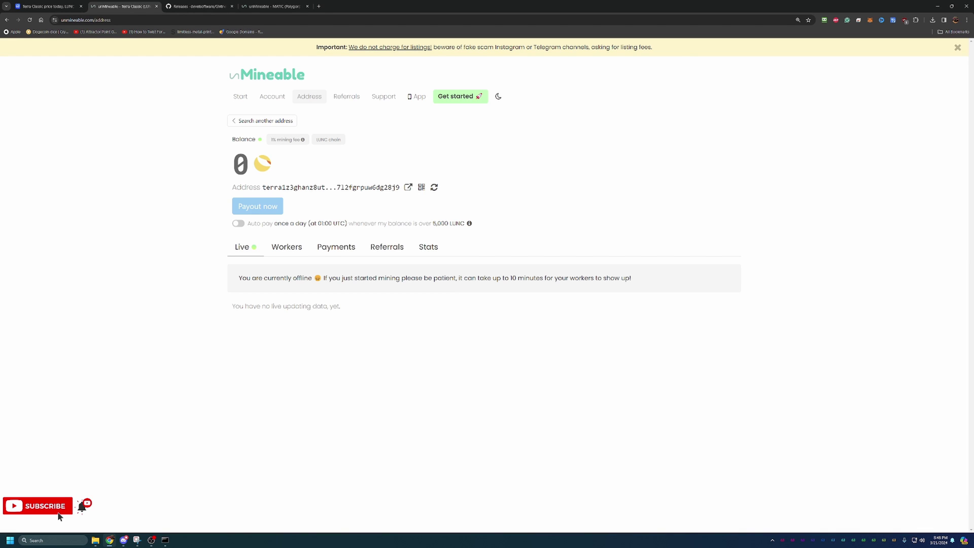
{"action": "key", "text": "alt+Tab"}
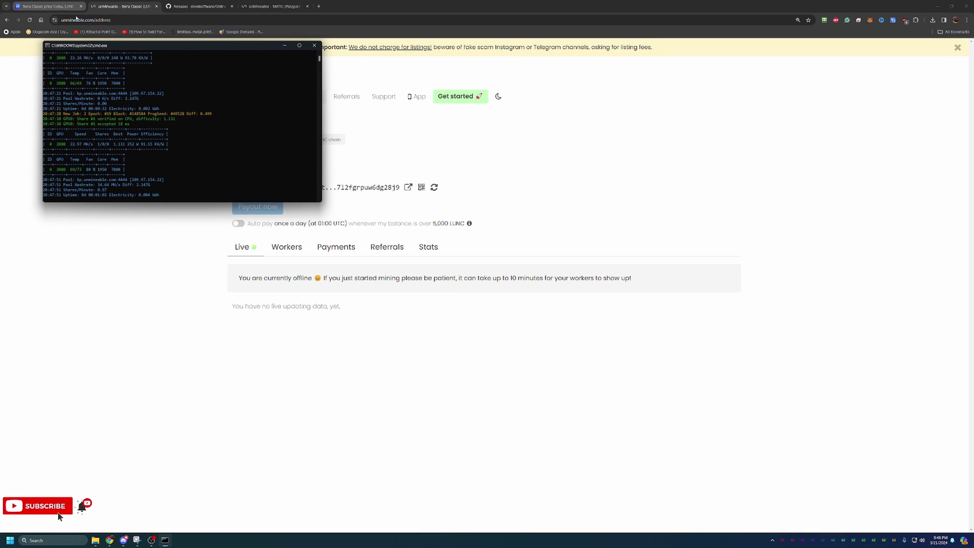
{"action": "left_click", "coordinate": [315, 46]}
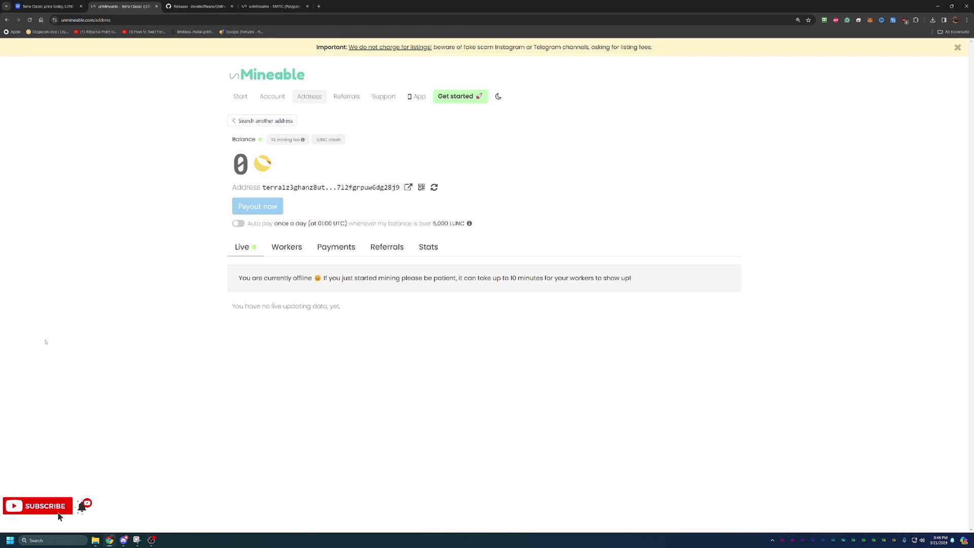